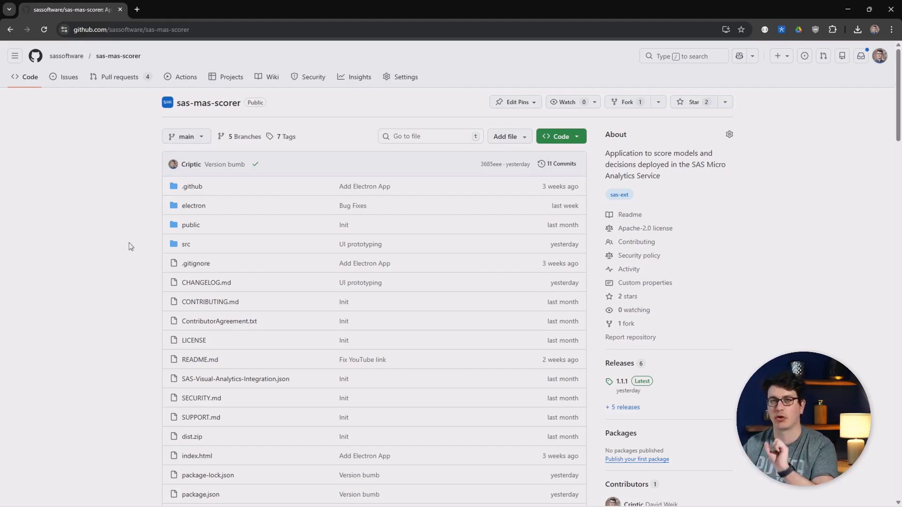
# Open the sas-mas-scorer repository's releases and look through the assets of version 1.1.1.
pyautogui.click(620, 365)
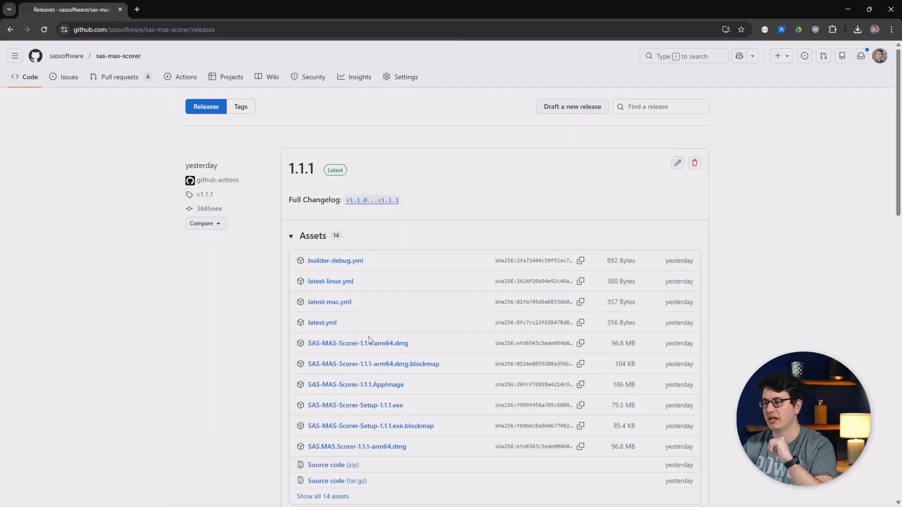
pyautogui.scroll(-1, 282, 332)
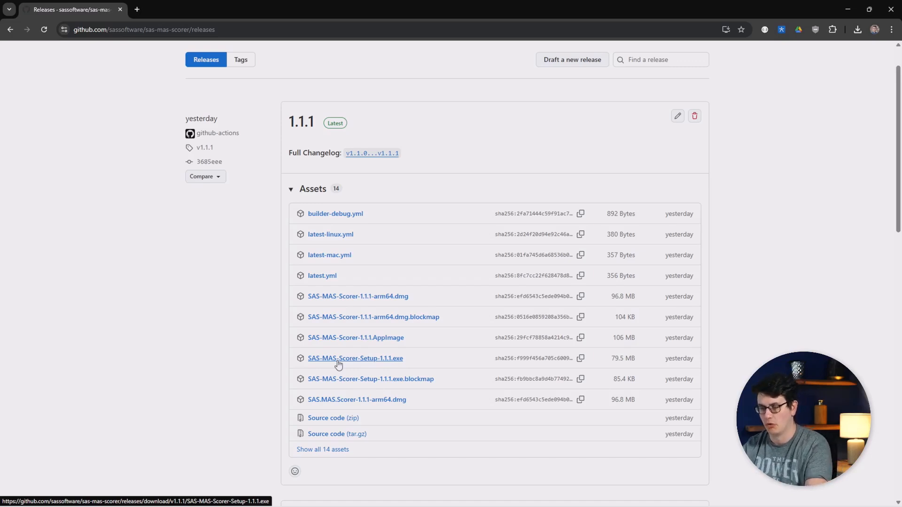
# Switch to the MAS Module Scorer desktop app and show its window maximized.
pyautogui.hotkey('alt', 'Tab')
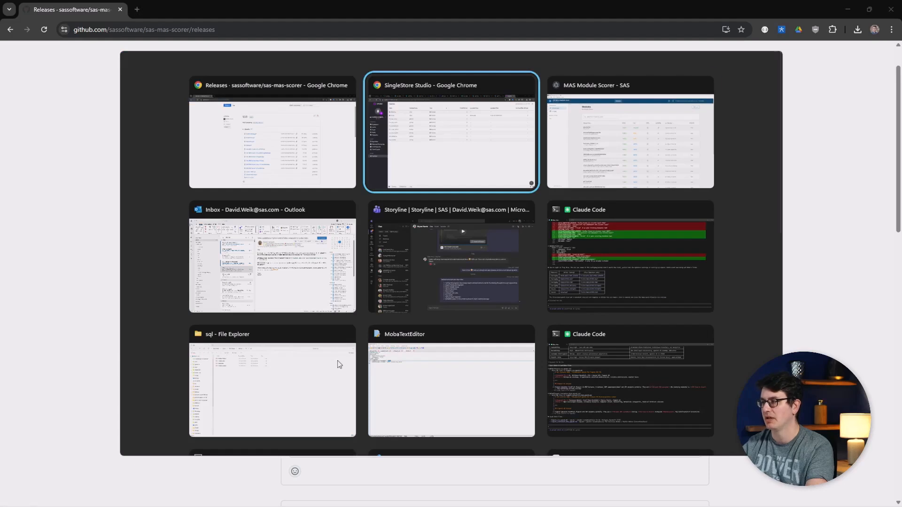
pyautogui.hotkey('alt', 'Tab')
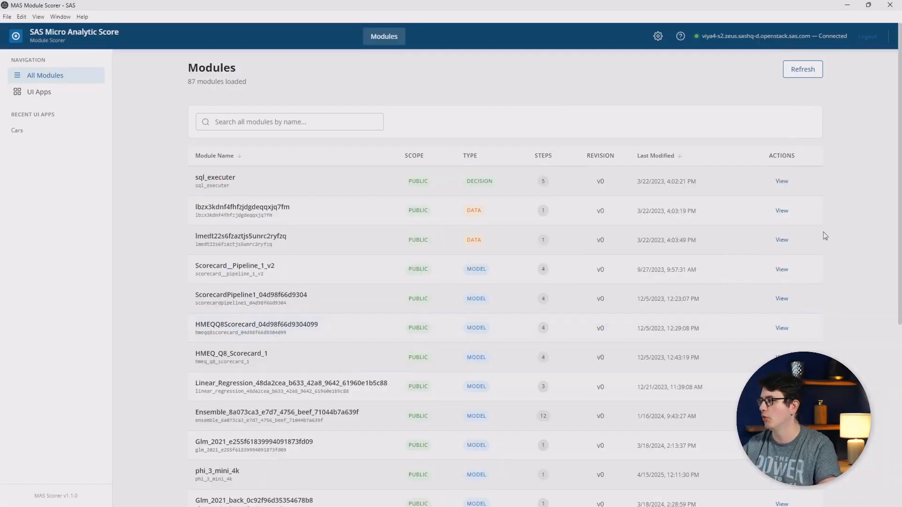
pyautogui.click(869, 8)
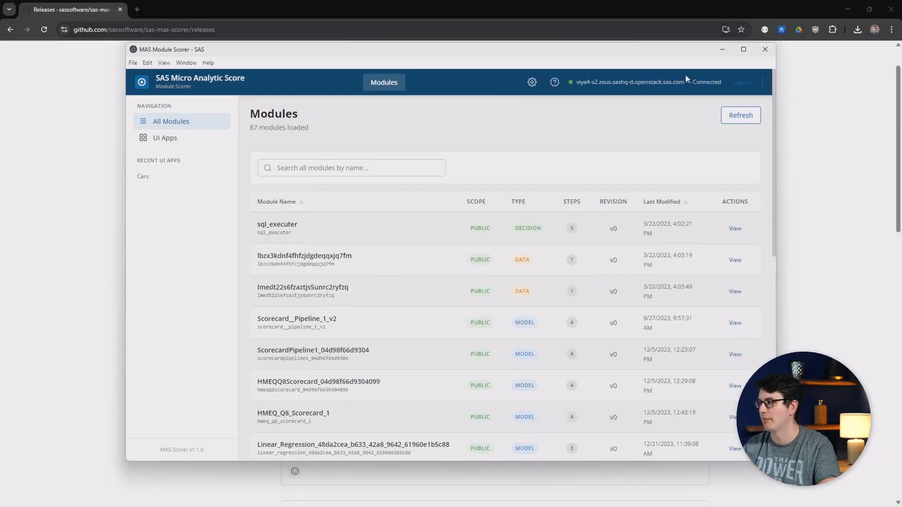
pyautogui.click(744, 52)
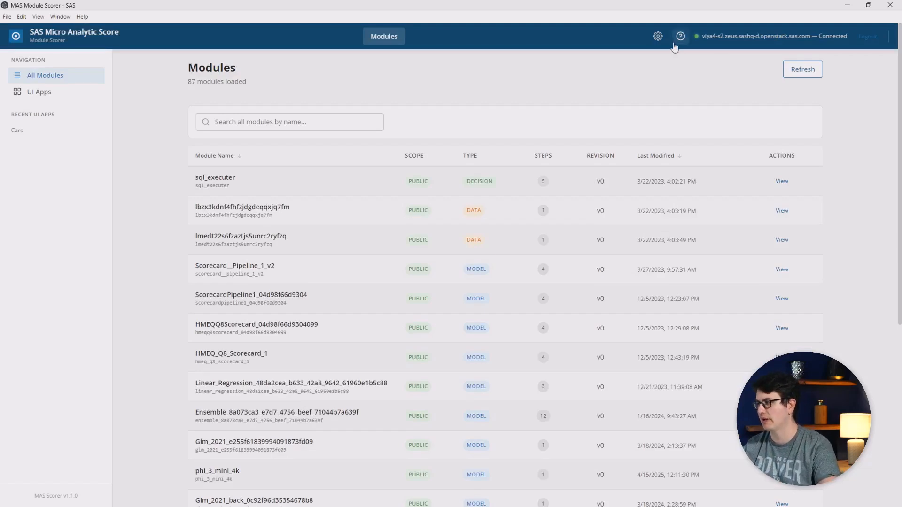
# Review the configured server connections and close the connection settings.
pyautogui.click(659, 38)
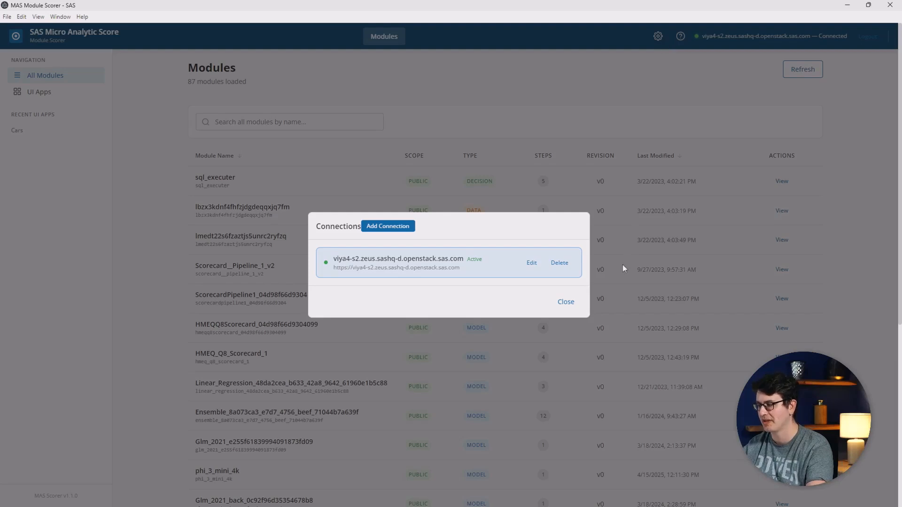
pyautogui.click(566, 306)
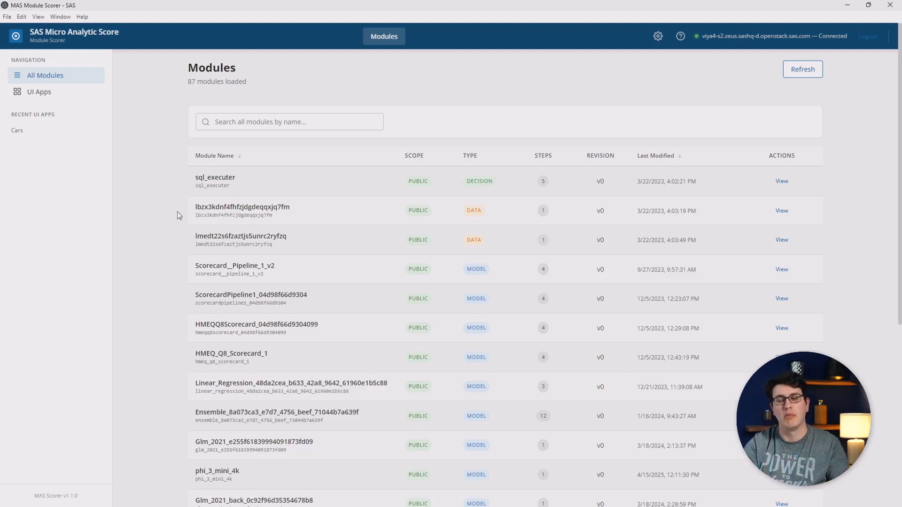
# Find the cars1_0 module by searching for "car" and start building a UI app for it.
pyautogui.click(243, 126)
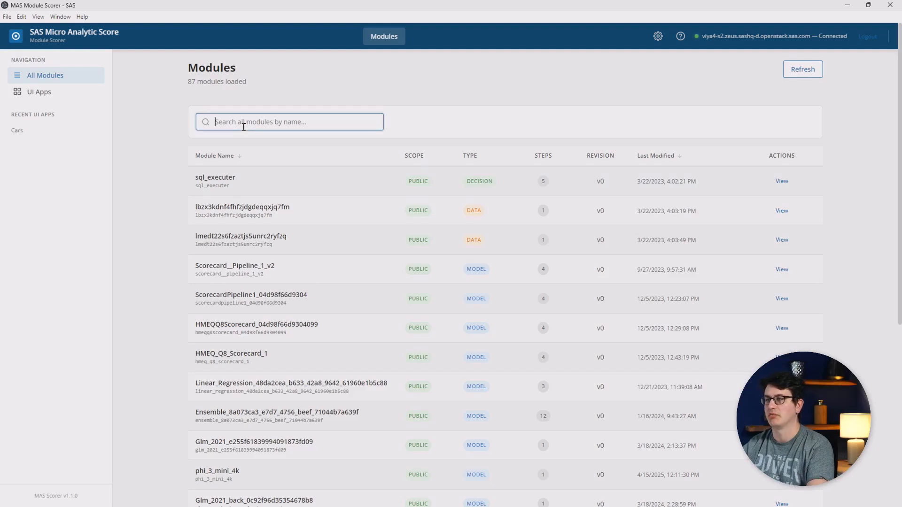
pyautogui.write('car')
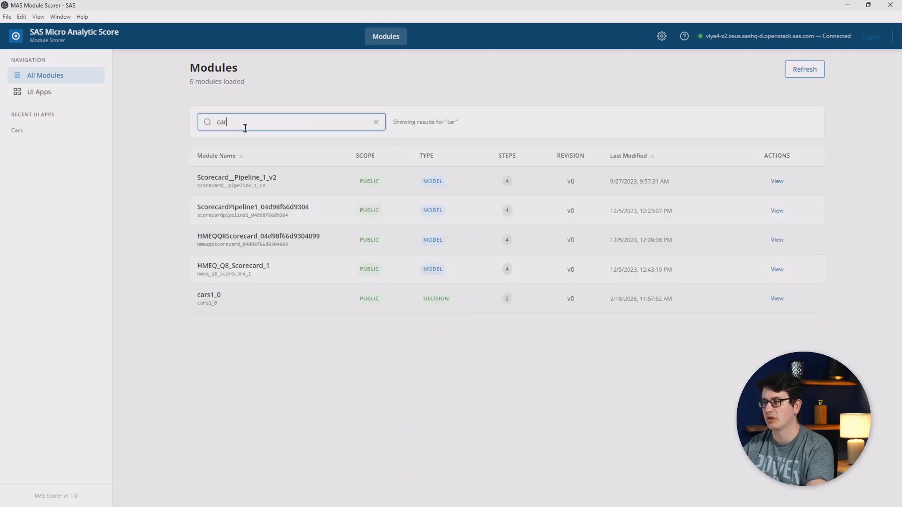
pyautogui.click(249, 304)
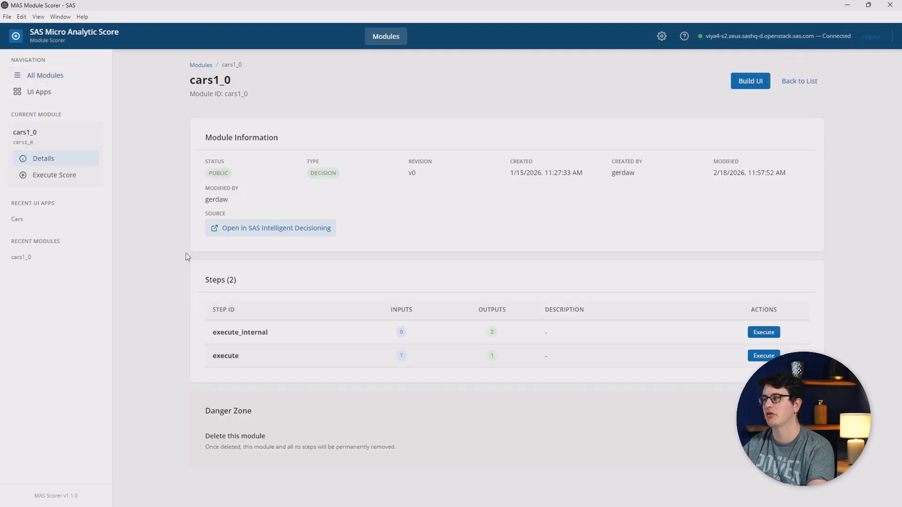
pyautogui.click(738, 89)
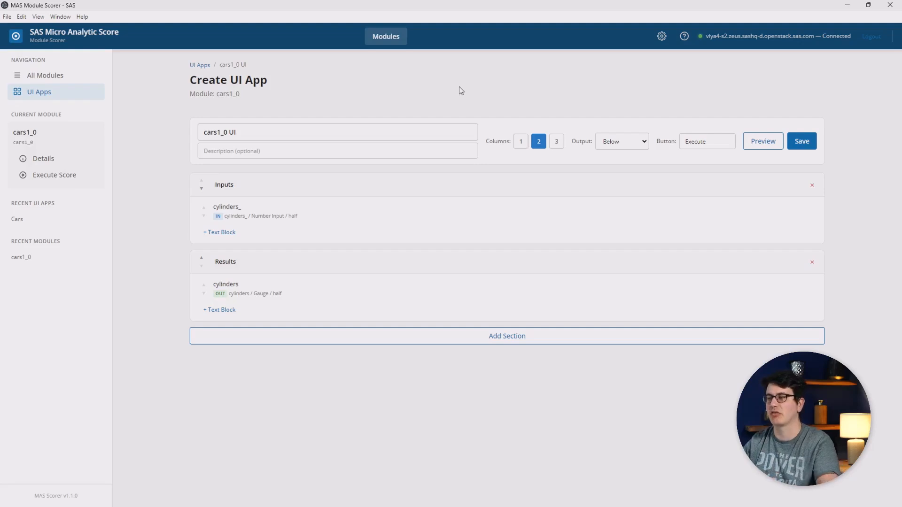
# Name the UI app "Cars App" and give it the description "Easily provide cylinders".
pyautogui.click(348, 134)
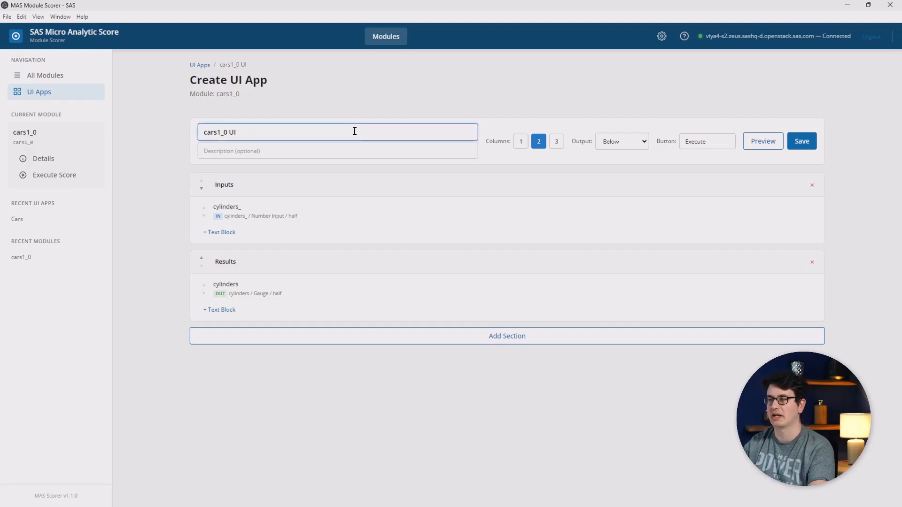
pyautogui.tripleClick(354, 132)
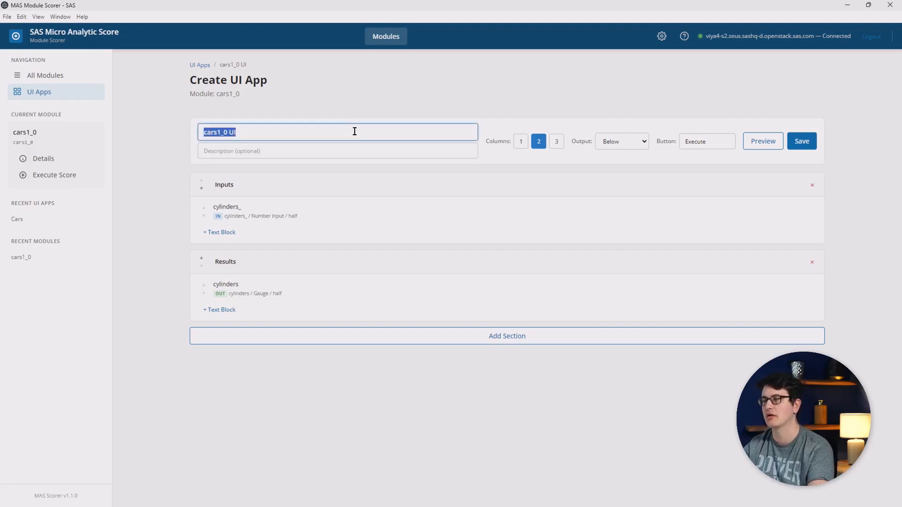
pyautogui.write('Cars App')
pyautogui.press('Tab')
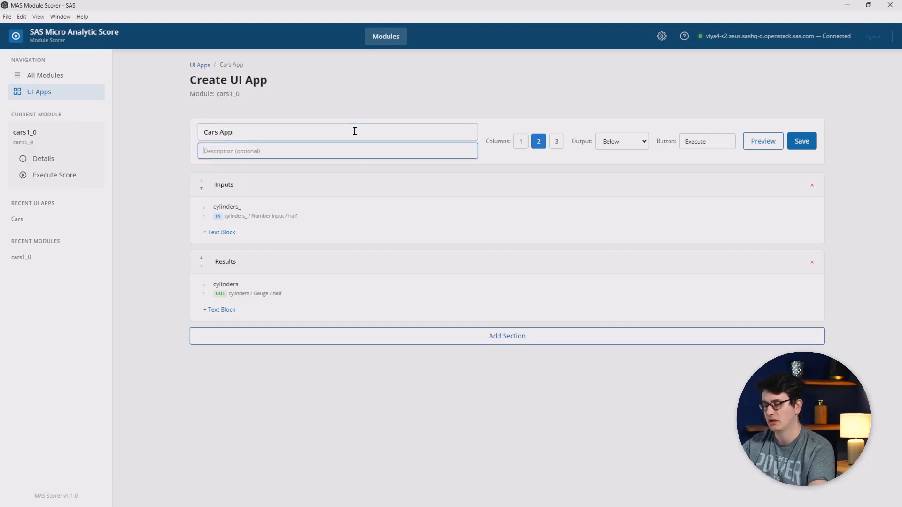
pyautogui.write('Easily')
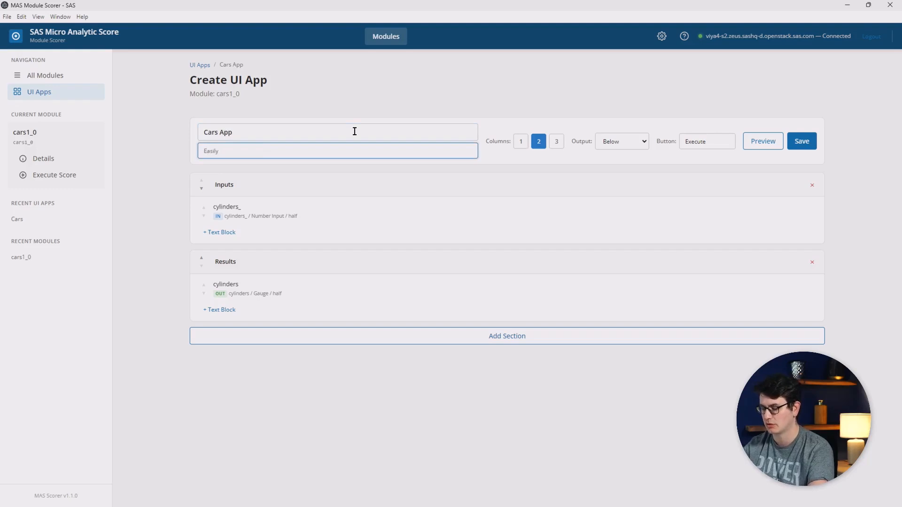
pyautogui.write(' provide')
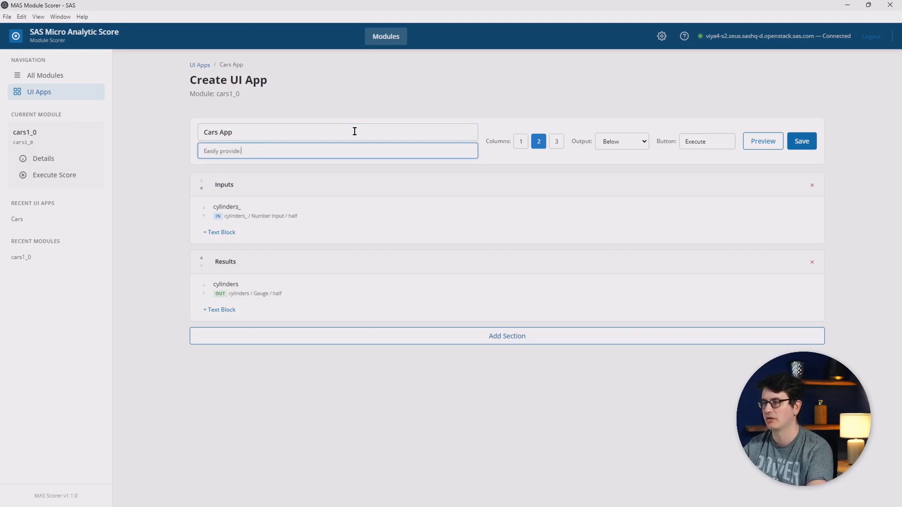
pyautogui.write(' cylinders')
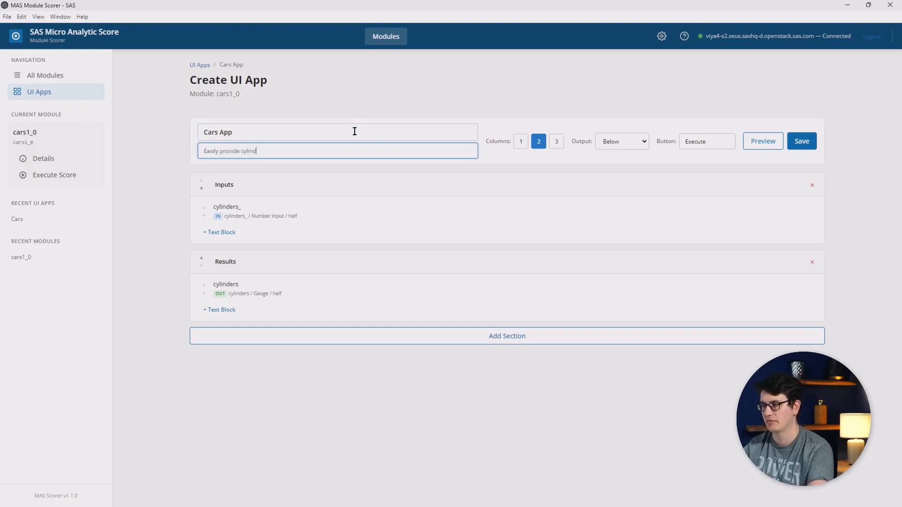
pyautogui.click(179, 188)
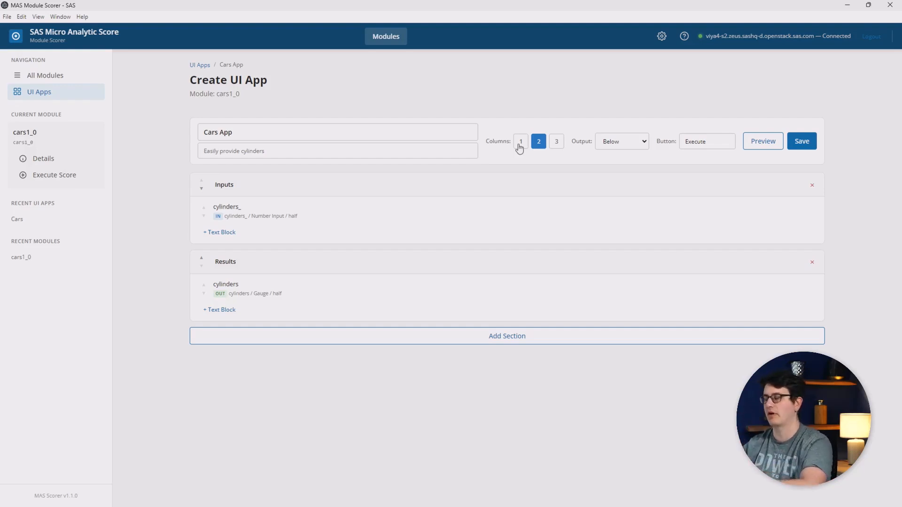
# Set the output layout to Side by Side and the button label to "Submit", and save the app.
pyautogui.click(613, 146)
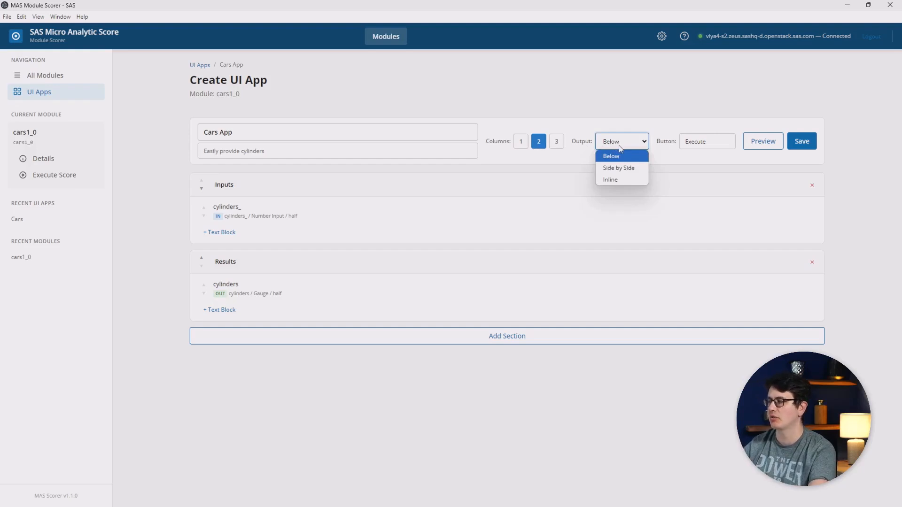
pyautogui.click(627, 168)
pyautogui.click(717, 144)
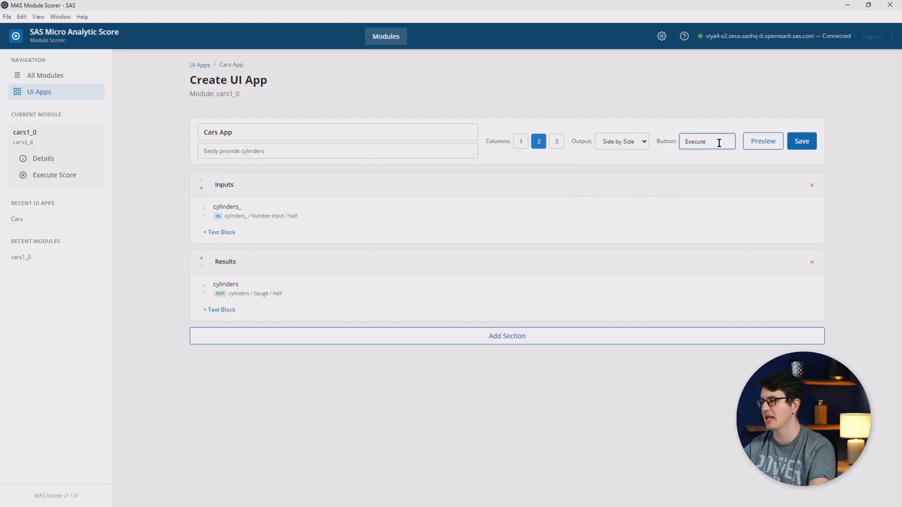
pyautogui.hotkey('ctrl', 'a')
pyautogui.press('BackSpace')
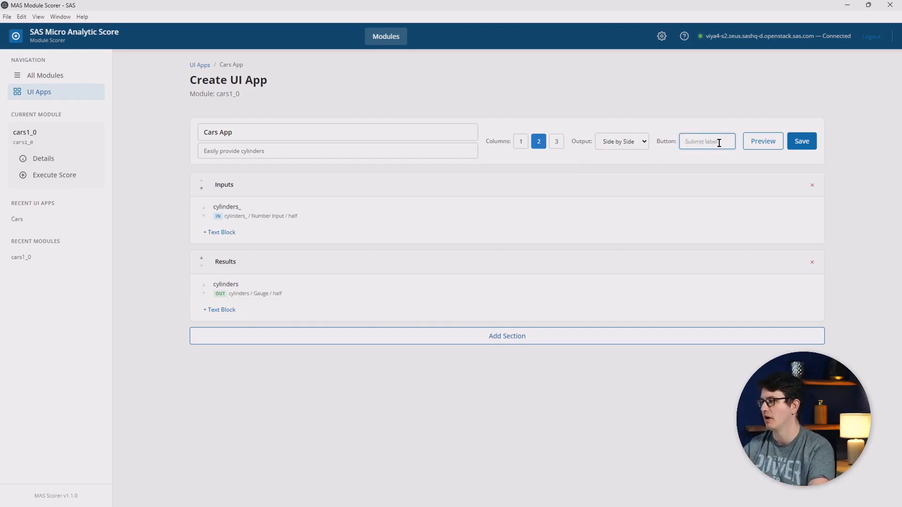
pyautogui.write('Submit')
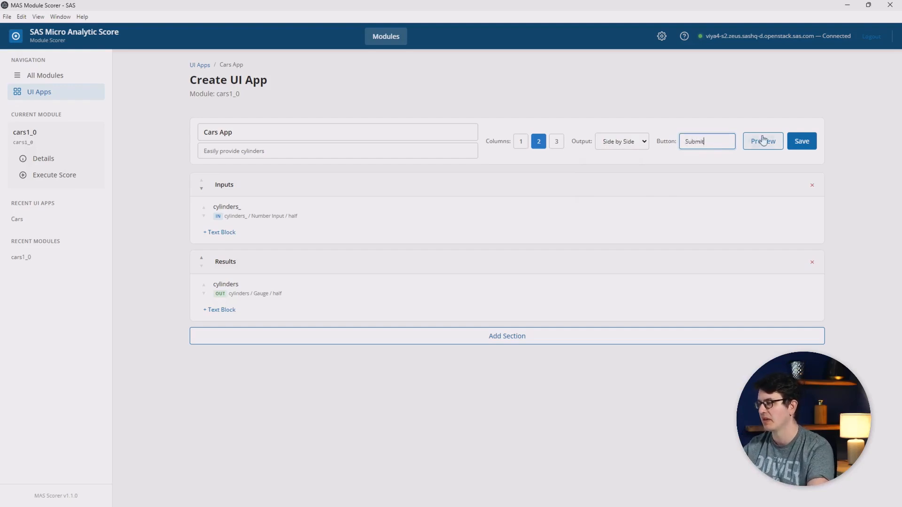
pyautogui.click(801, 142)
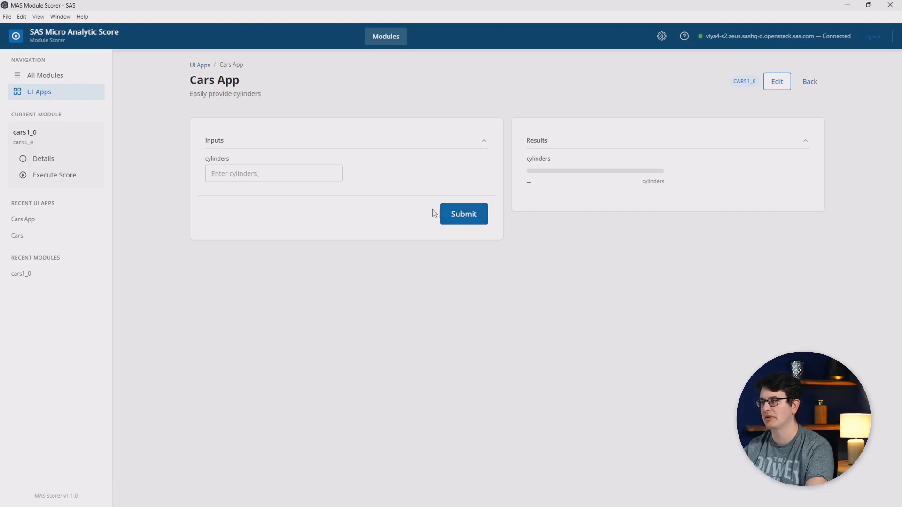
# Test the Cars App by submitting 3 as the cylinders_ input value.
pyautogui.click(319, 172)
pyautogui.write('3')
pyautogui.click(449, 212)
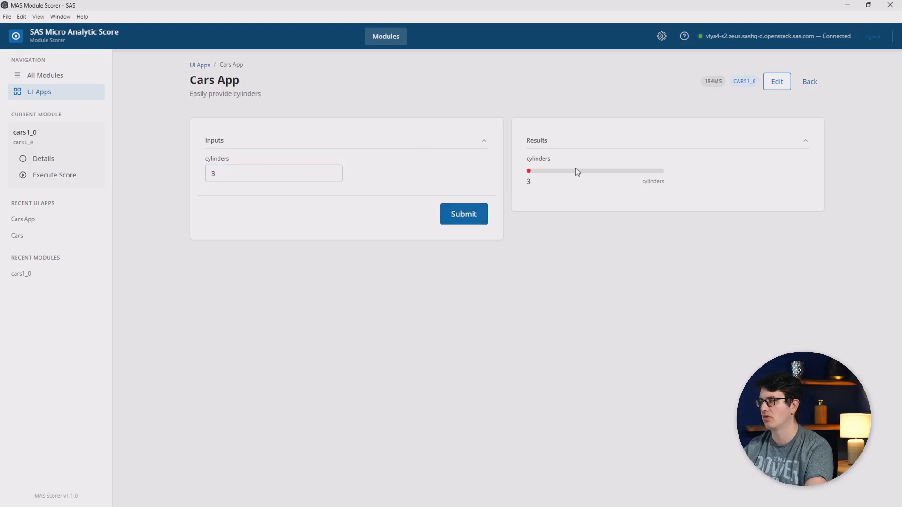
# Reopen the Cars App for editing and retitle its Inputs section "This is the input".
pyautogui.click(778, 83)
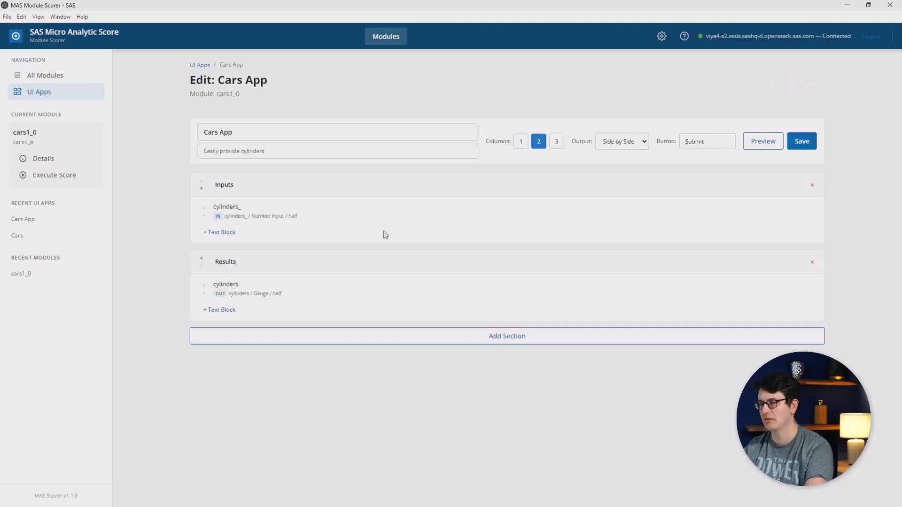
pyautogui.click(242, 183)
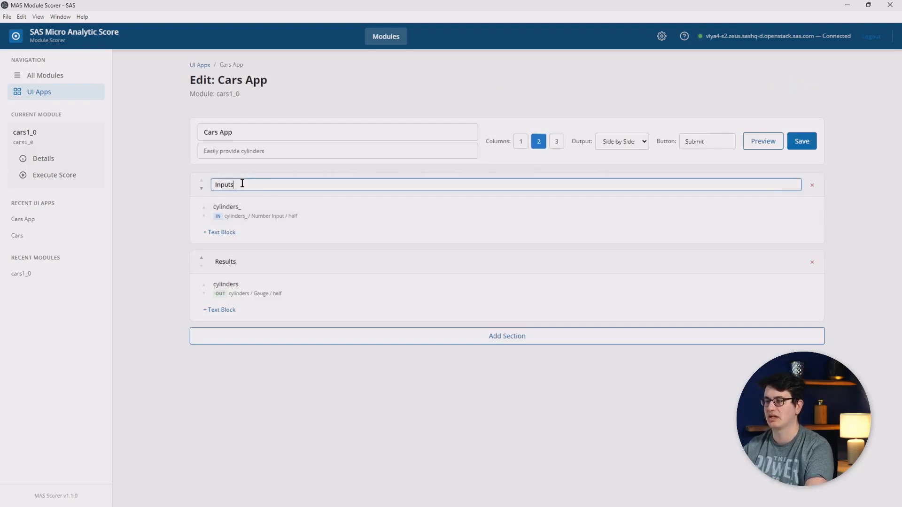
pyautogui.doubleClick(242, 183)
pyautogui.press('BackSpace')
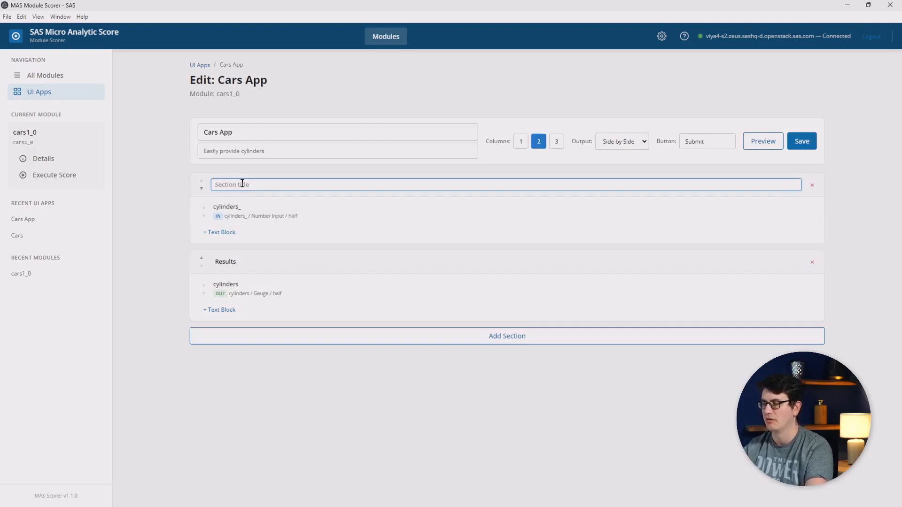
pyautogui.write('This is the in')
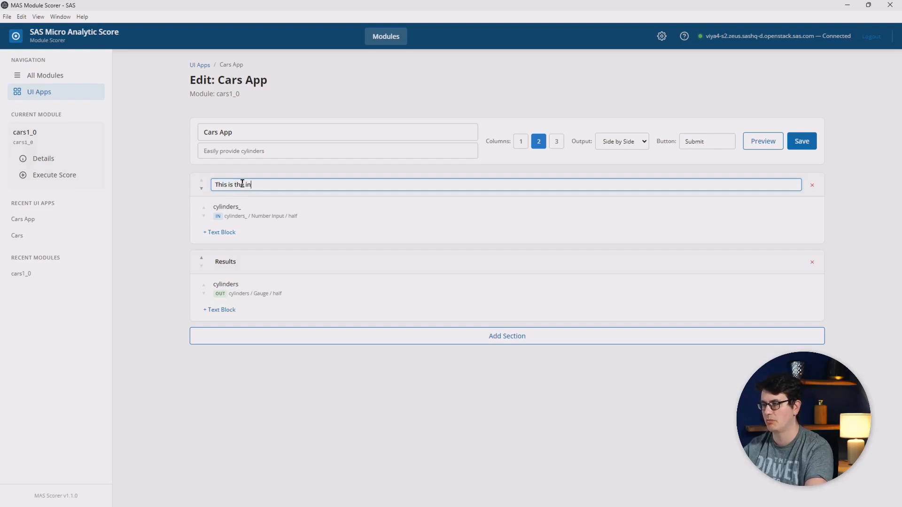
pyautogui.write('put')
# Retitle the Results section "Here are the outputs".
pyautogui.click(248, 262)
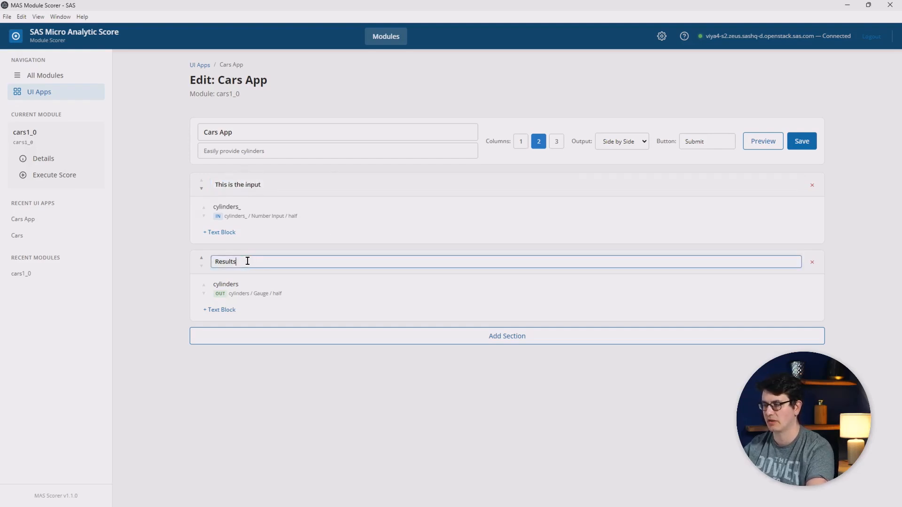
pyautogui.doubleClick(249, 261)
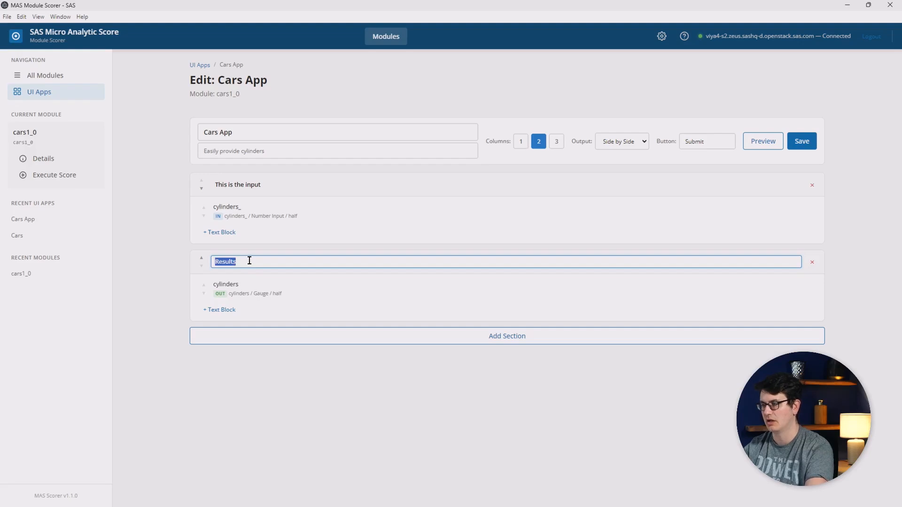
pyautogui.press('BackSpace')
pyautogui.write('Here are')
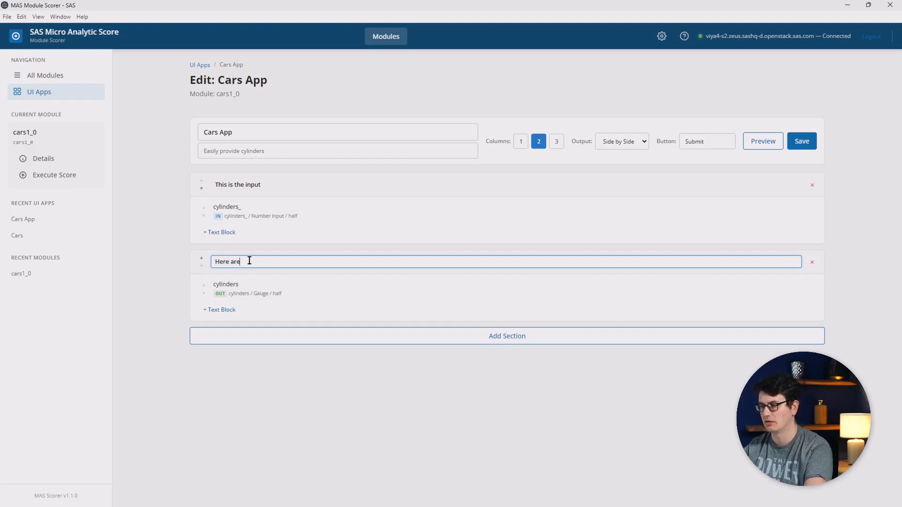
pyautogui.write(' the outputs')
pyautogui.press('Tab')
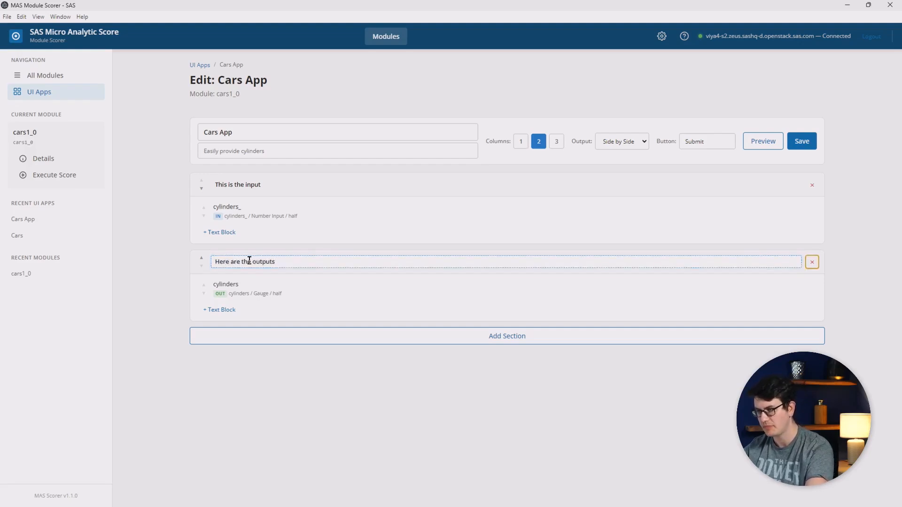
# Open the configuration of the cylinders_ input field and set its label to "Cyliners:".
pyautogui.click(257, 214)
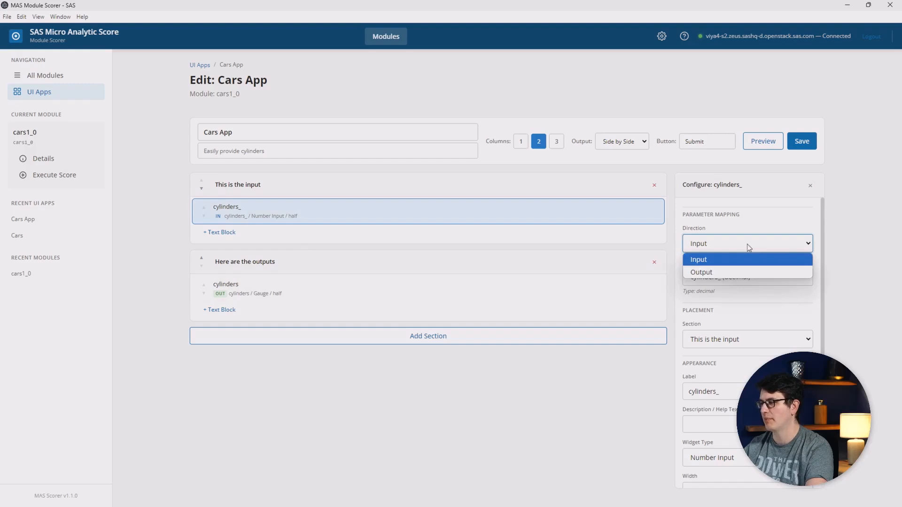
pyautogui.click(749, 226)
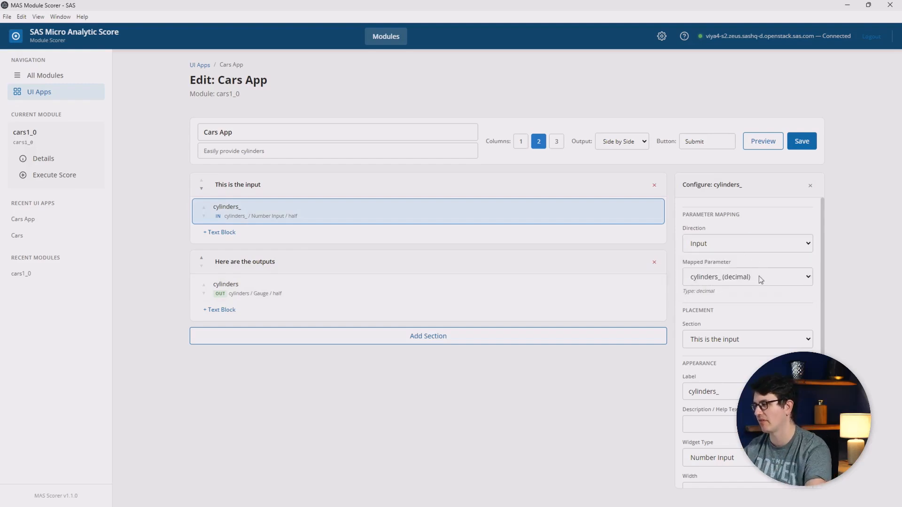
pyautogui.scroll(-1, 760, 280)
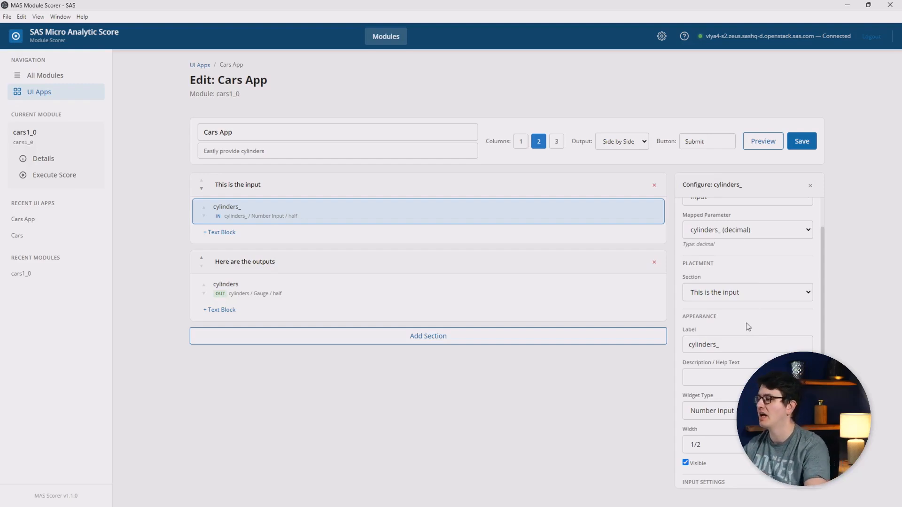
pyautogui.click(748, 343)
pyautogui.hotkey('ctrl', 'a')
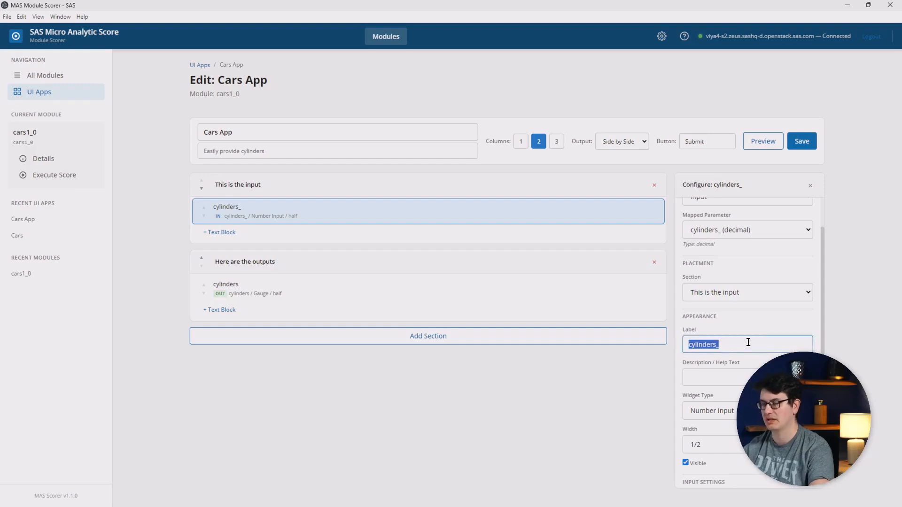
pyautogui.write('Cyliners')
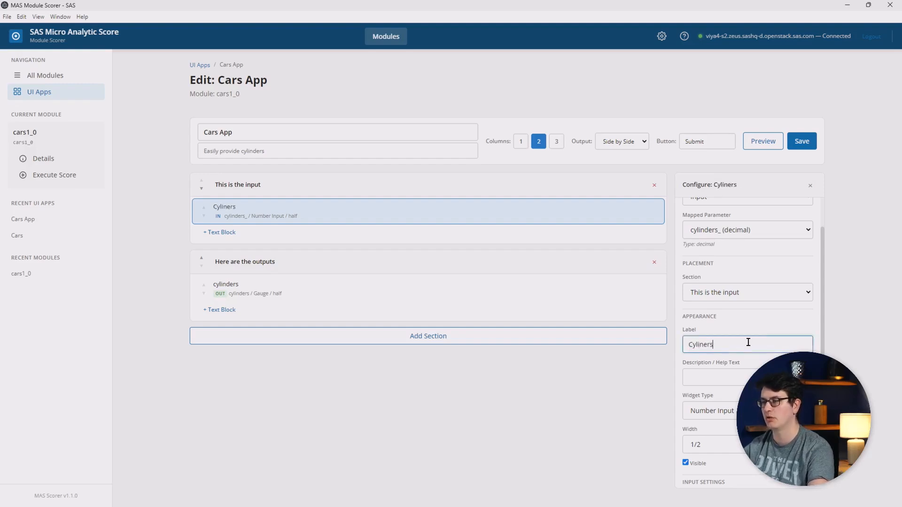
pyautogui.write(':')
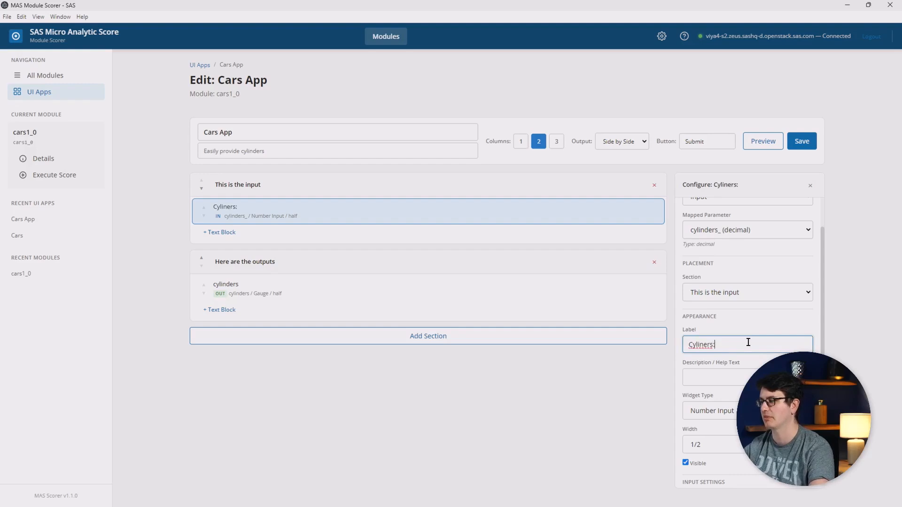
# Set the input field's description / help text to "This is helping".
pyautogui.click(727, 376)
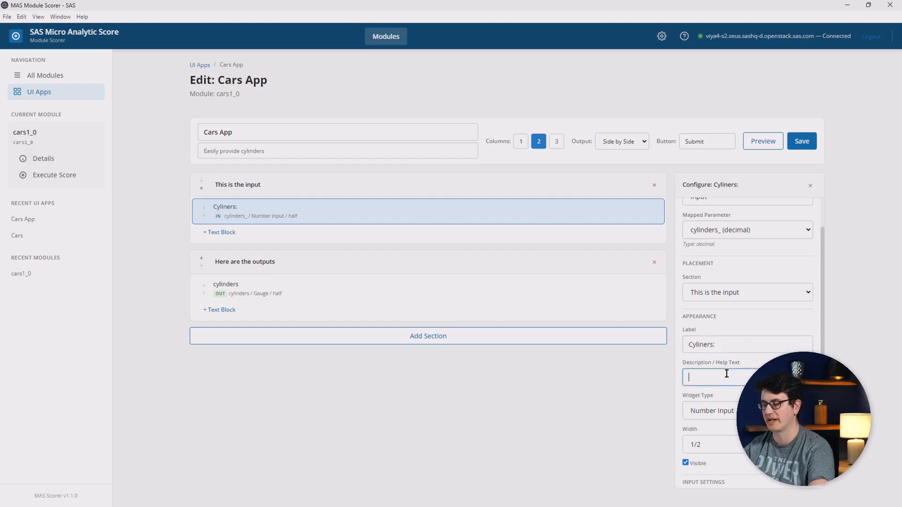
pyautogui.write('This is helping')
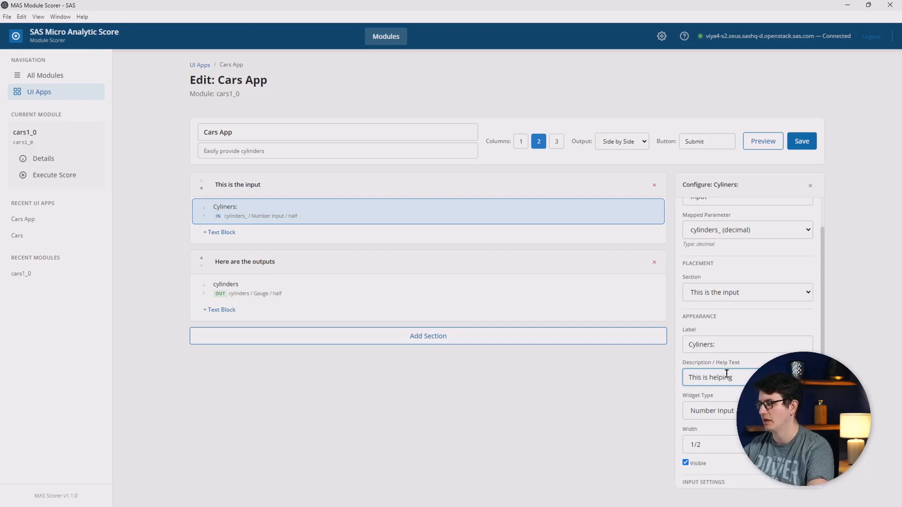
pyautogui.press('Tab')
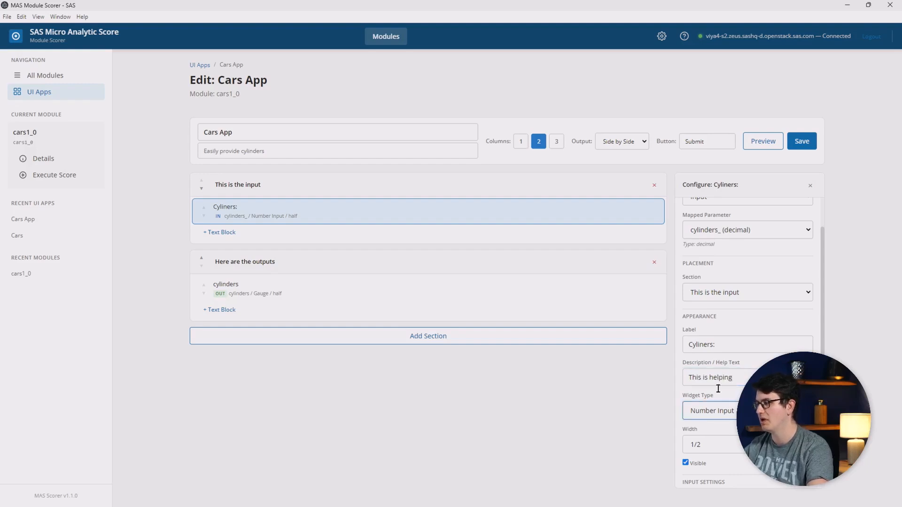
pyautogui.click(727, 412)
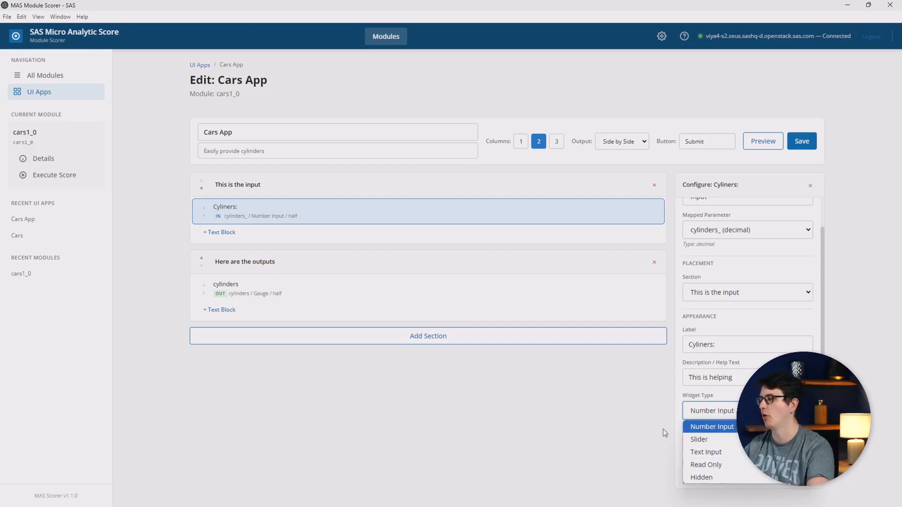
pyautogui.click(603, 427)
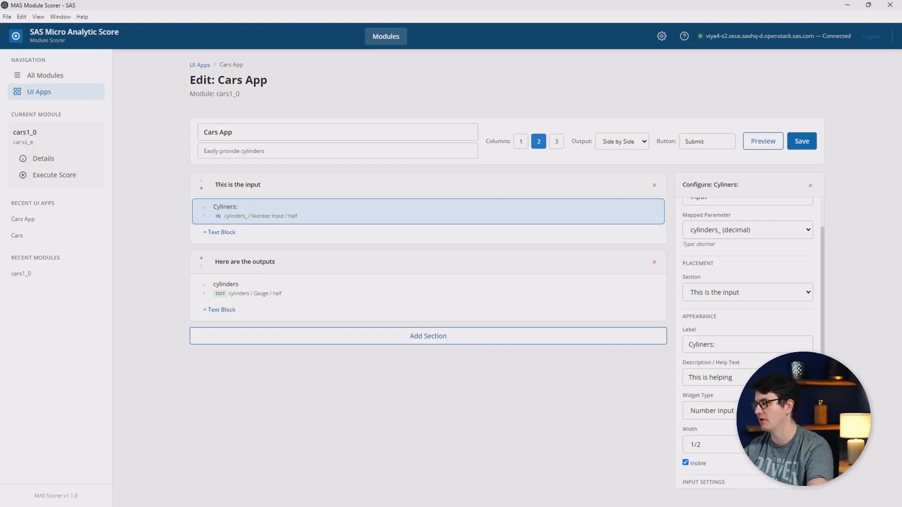
pyautogui.scroll(-3, 747, 343)
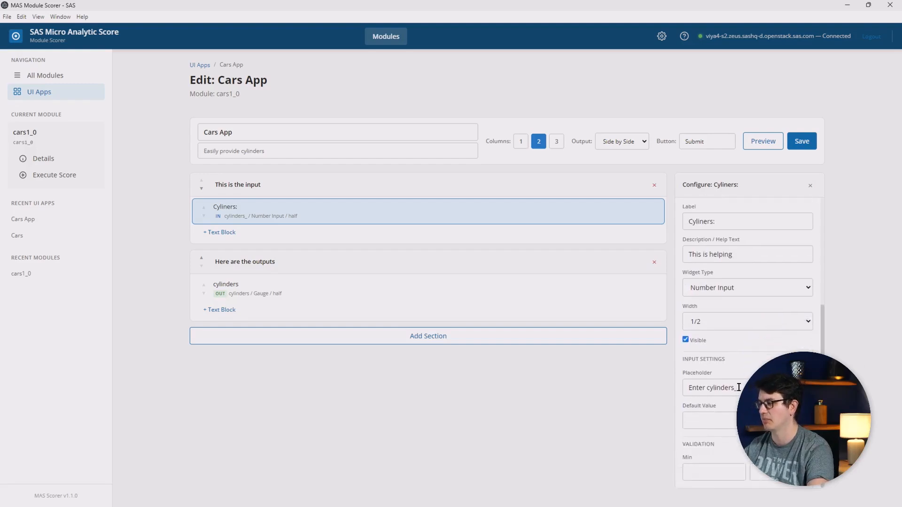
pyautogui.click(712, 471)
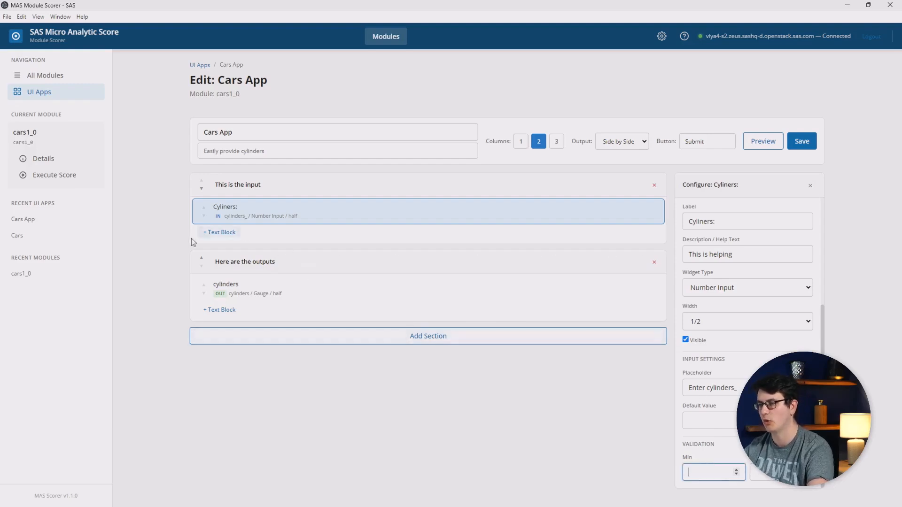
# Add a text block to the "This is the input" section and move it above the Cyliners: field.
pyautogui.click(211, 232)
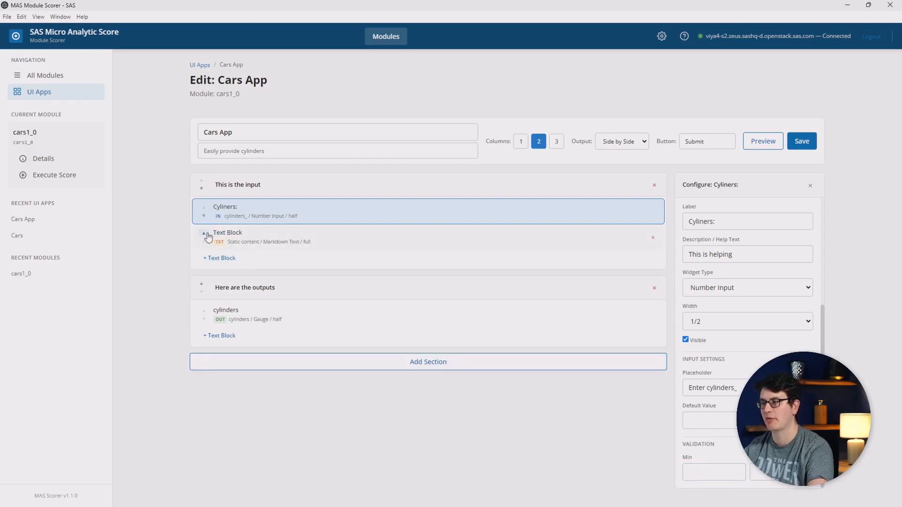
pyautogui.click(206, 234)
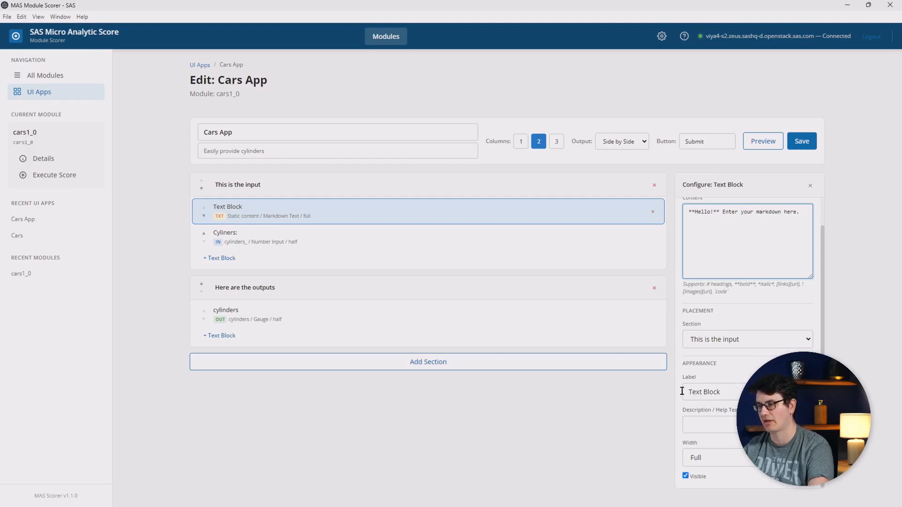
# Add a new section below the outputs section and delete it again.
pyautogui.click(440, 363)
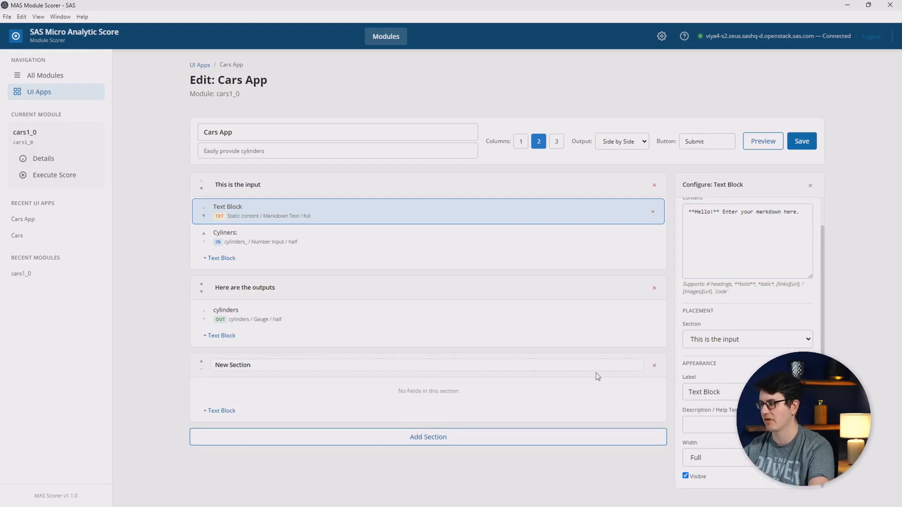
pyautogui.click(654, 366)
# Save the app and test it by submitting 3 as the Cyliners: value.
pyautogui.click(802, 140)
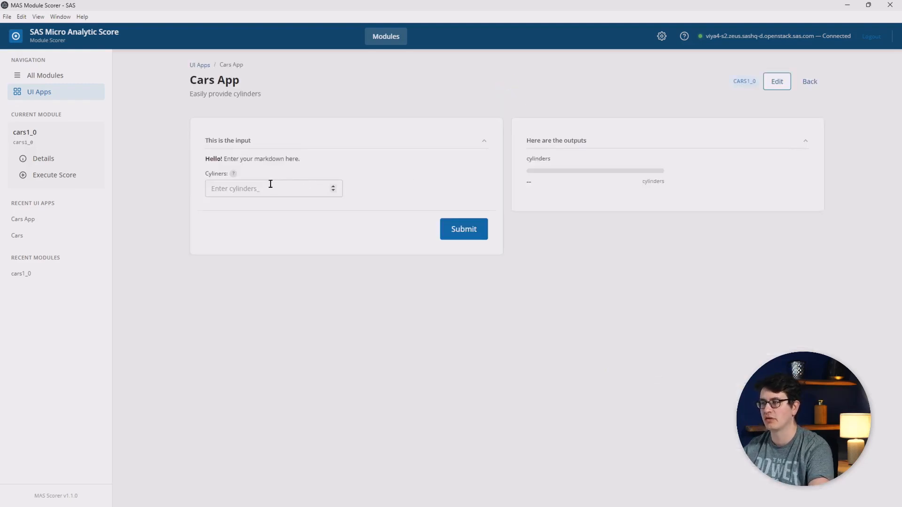
pyautogui.click(270, 188)
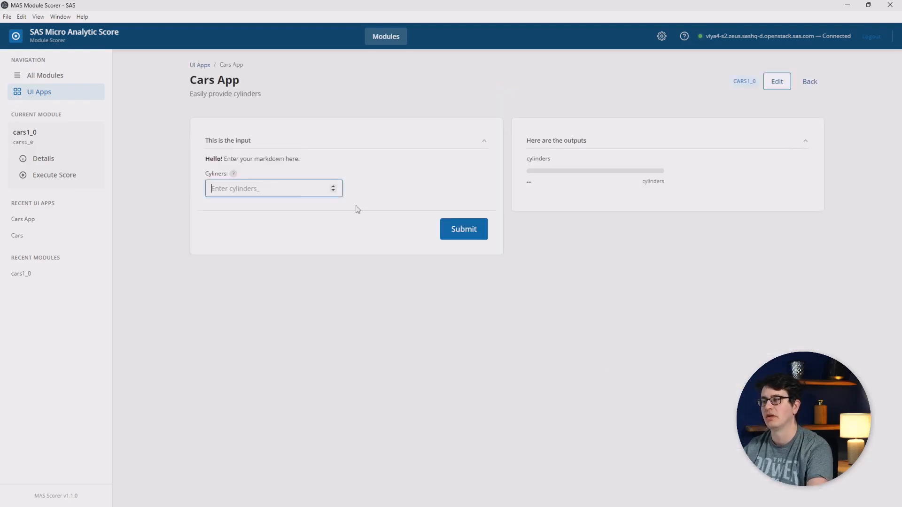
pyautogui.click(458, 233)
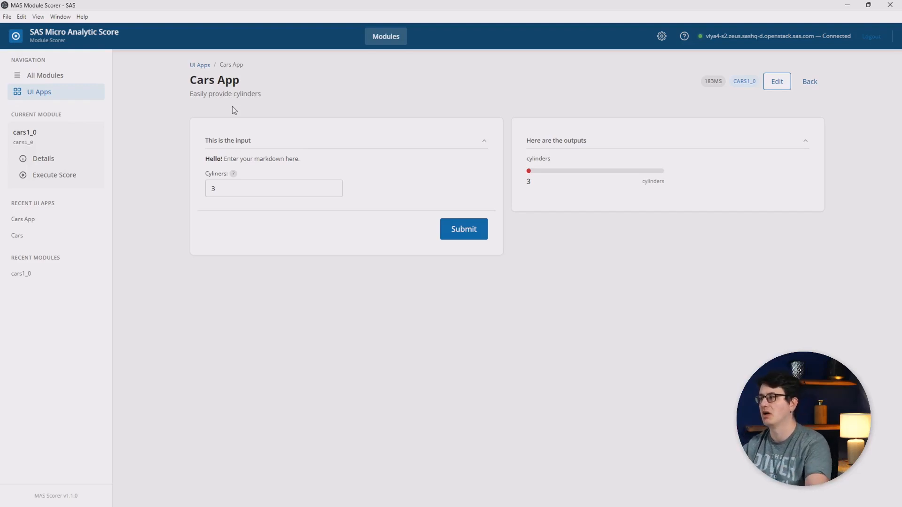
# Reopen the Cars App for editing and set the cylinders output's widget type to Badge.
pyautogui.click(775, 80)
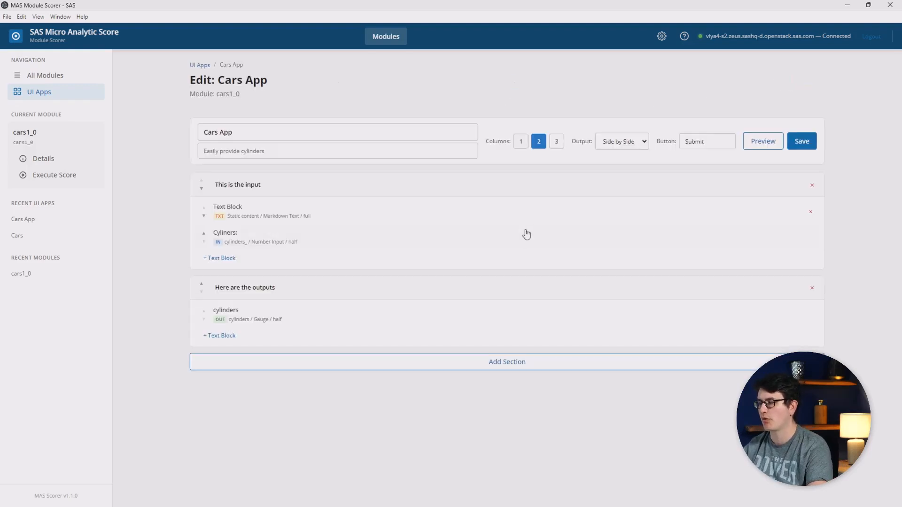
pyautogui.click(284, 324)
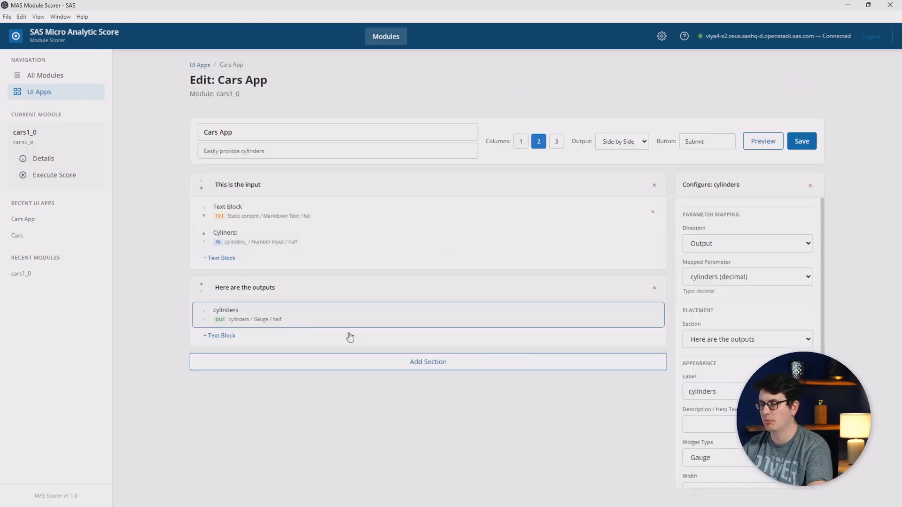
pyautogui.click(709, 459)
pyautogui.click(689, 429)
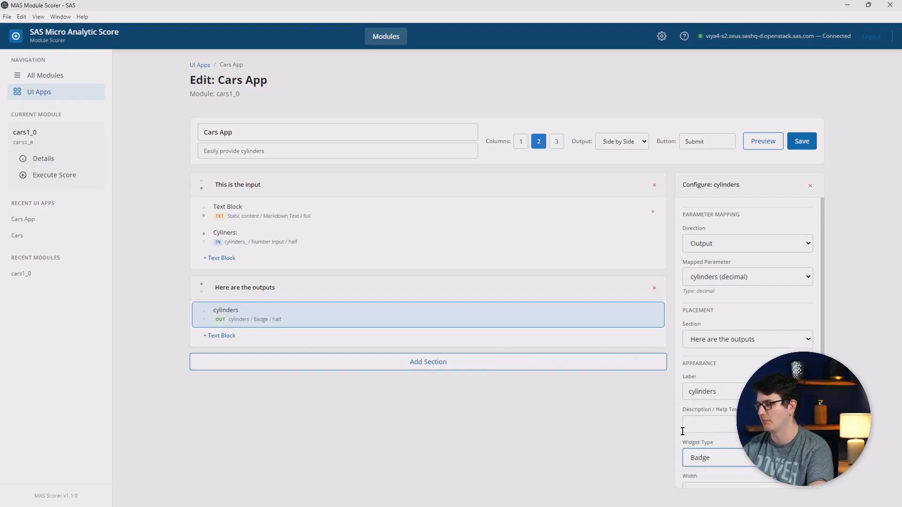
# Save the widget change and test the badge output by submitting 3 as the input.
pyautogui.click(803, 141)
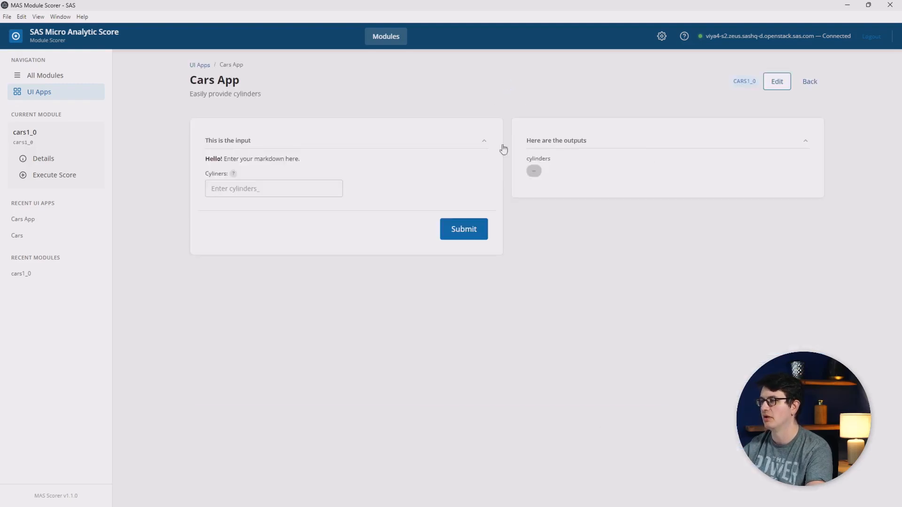
pyautogui.click(442, 229)
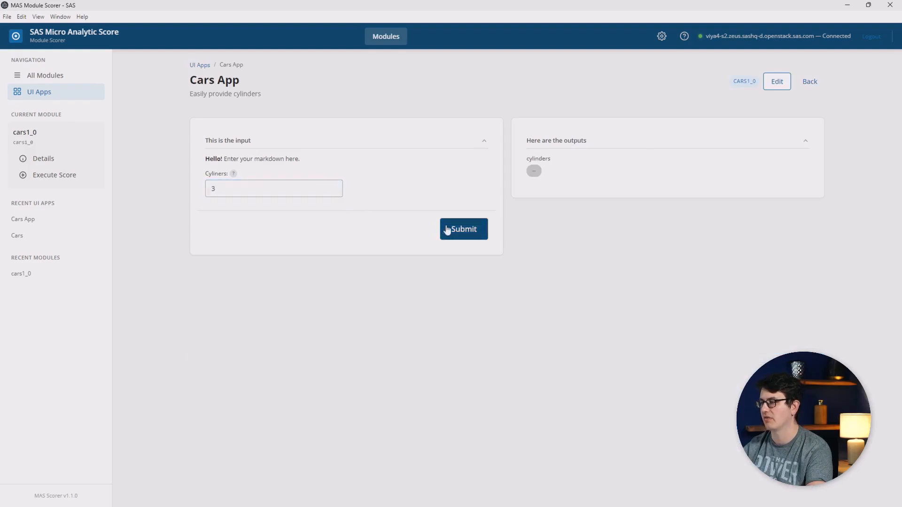